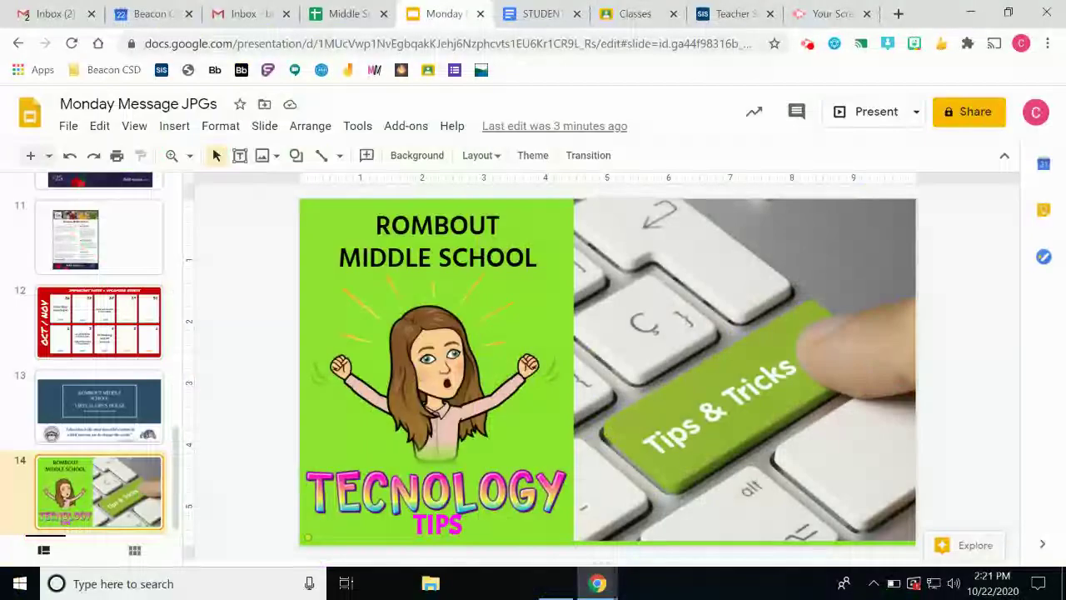
Switch to the Google Classroom Classes browser tab.
{"action": "left_click", "coordinate": [637, 15]}
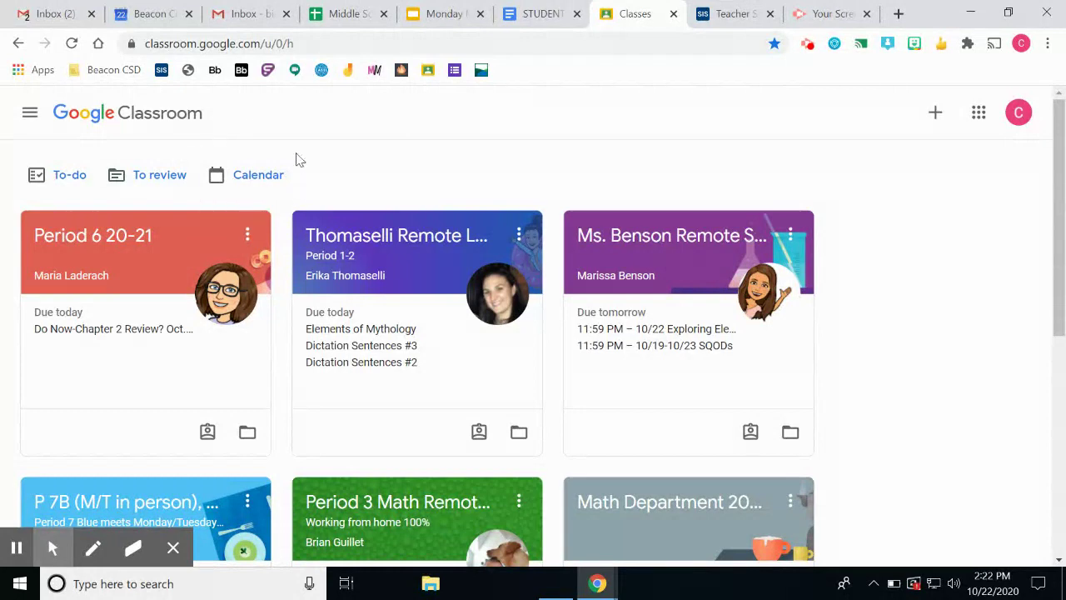
Open the Oct 18–24, 2020 Calendar, view Quiz #3 marked Missing, then return and open the class filter.
{"action": "left_click", "coordinate": [243, 179]}
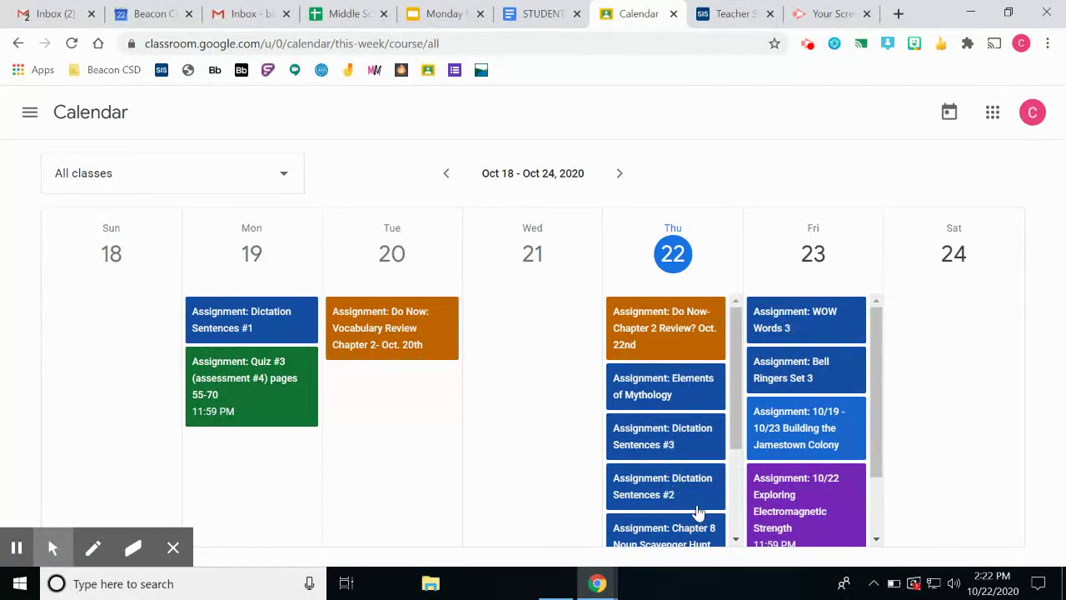
{"action": "mouse_move", "coordinate": [881, 364]}
{"action": "left_mouse_down"}
{"action": "mouse_move", "coordinate": [894, 432]}
{"action": "mouse_move", "coordinate": [885, 352]}
{"action": "left_mouse_up"}
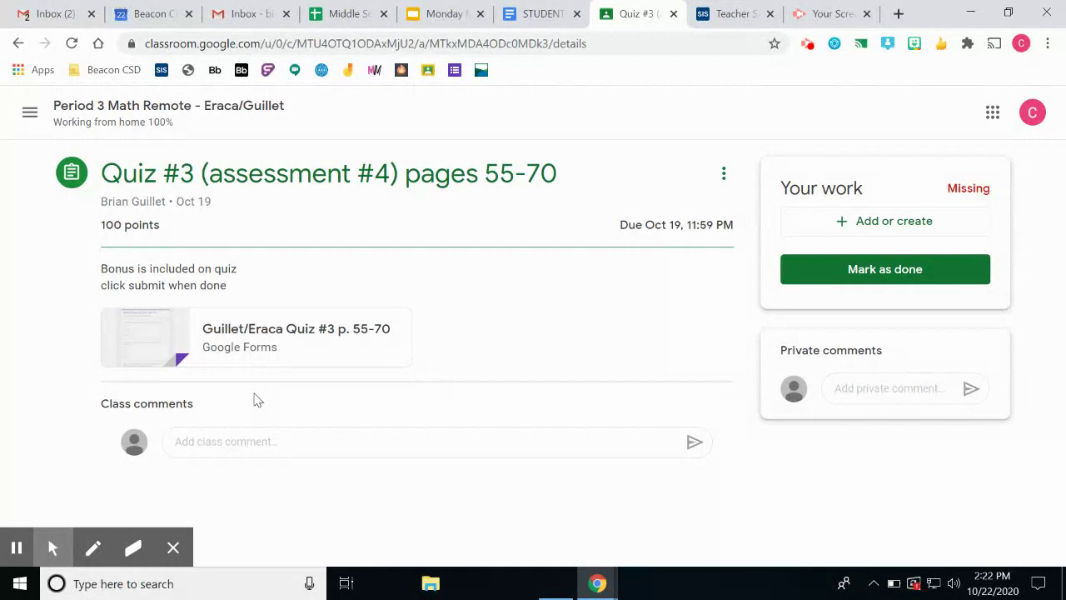
{"action": "left_click", "coordinate": [18, 45]}
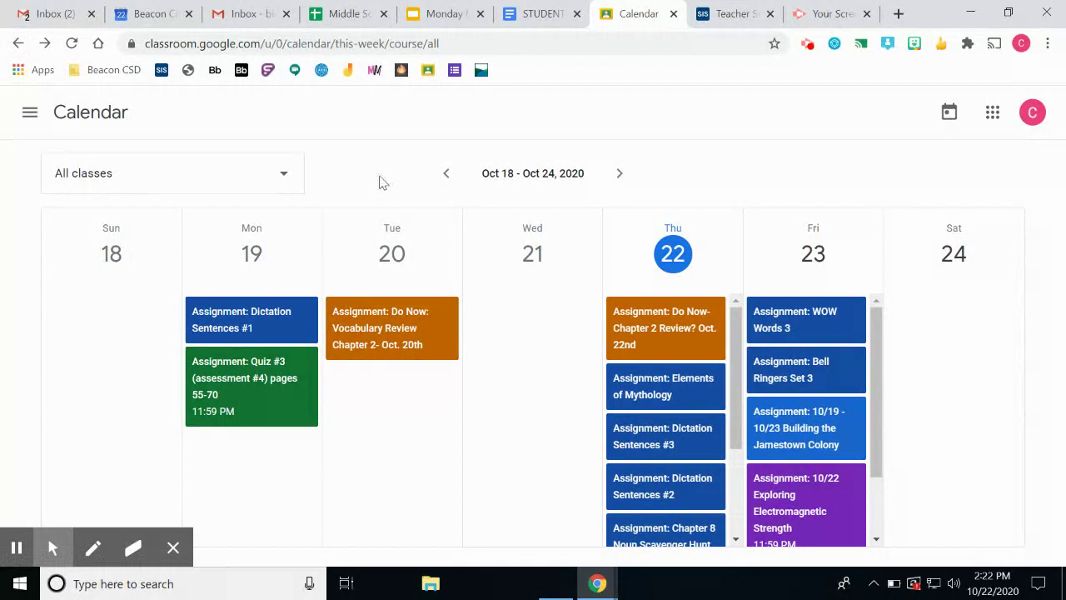
{"action": "left_click", "coordinate": [284, 177]}
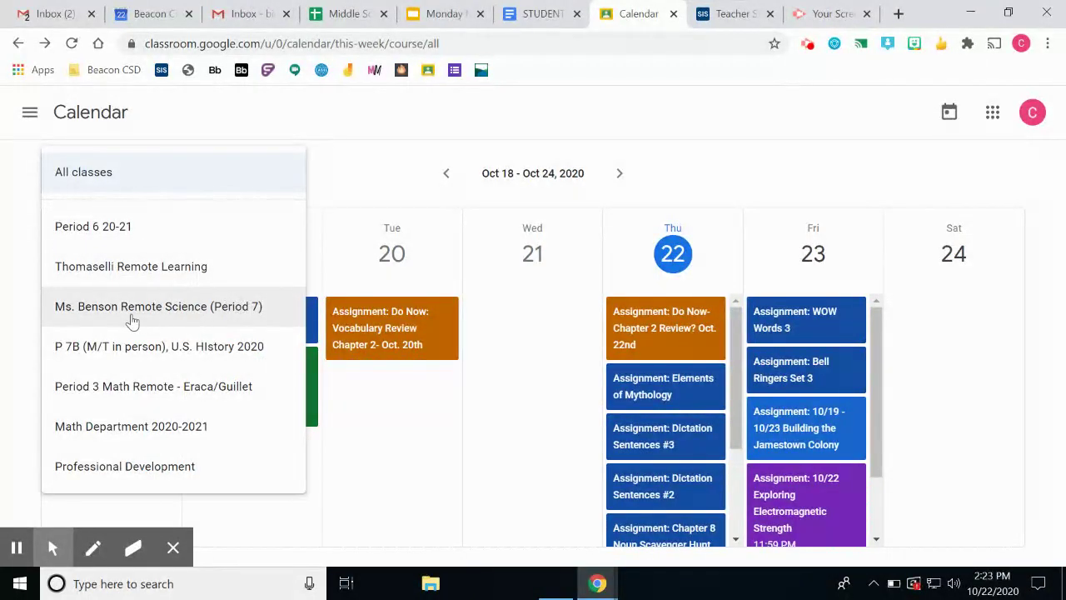
Filter the calendar to the Period 7 remote science class, then bring up the main menu.
{"action": "left_click", "coordinate": [196, 316]}
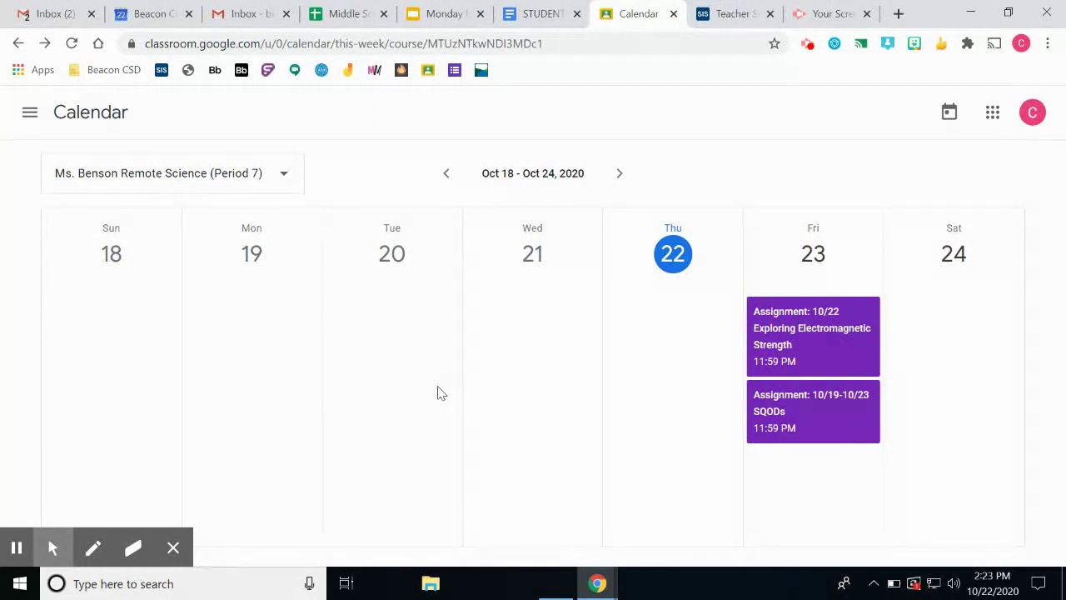
{"action": "left_click", "coordinate": [30, 118]}
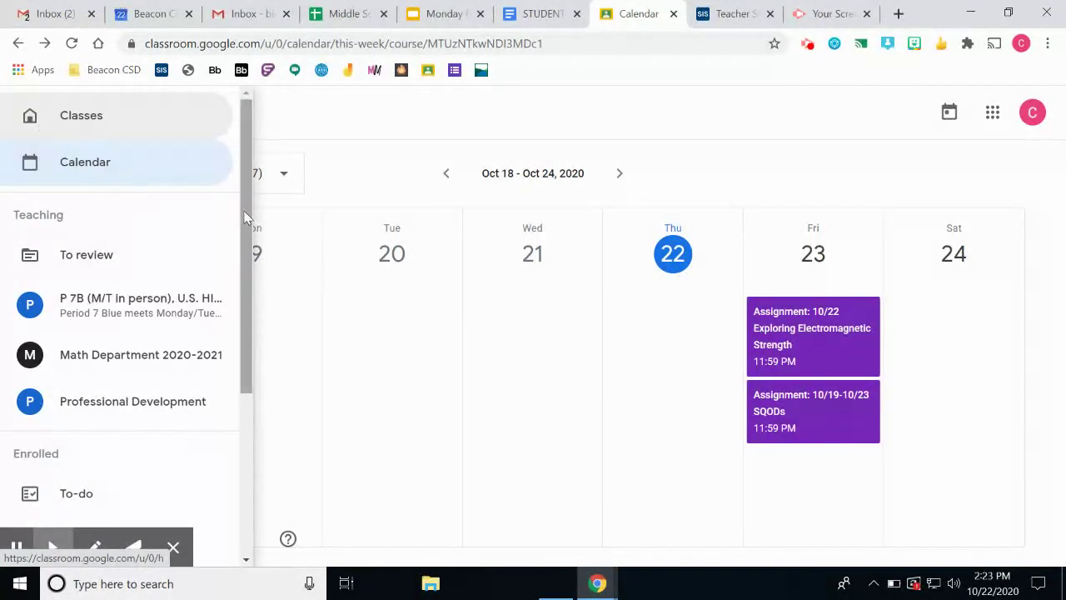
{"action": "left_click_drag", "start_coordinate": [246, 210], "coordinate": [243, 144]}
Go to the Classes home page, then open Settings from the main menu.
{"action": "left_click", "coordinate": [124, 116]}
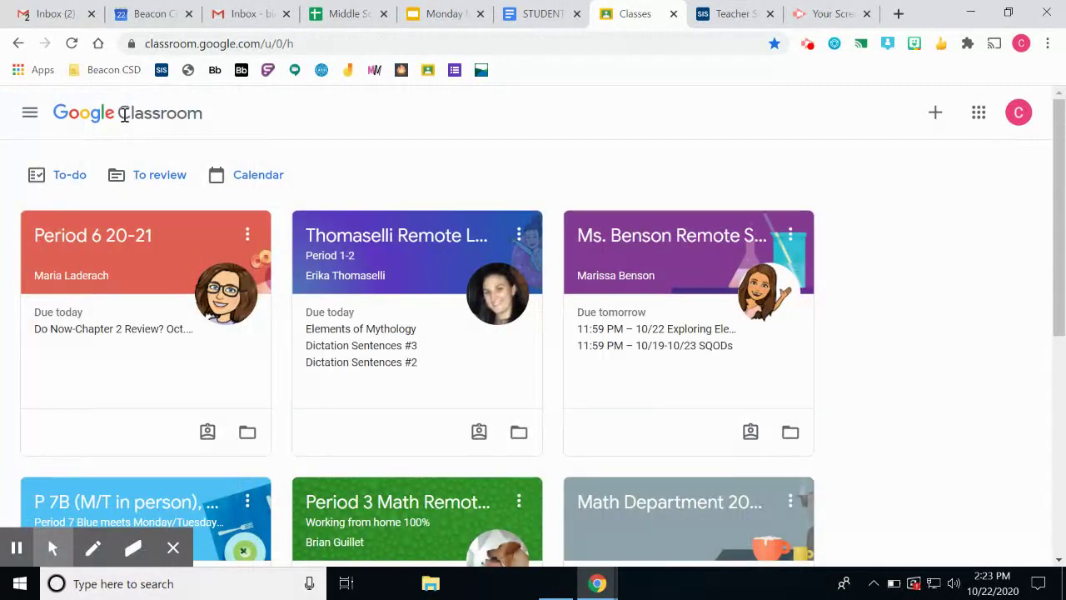
{"action": "left_click", "coordinate": [30, 113]}
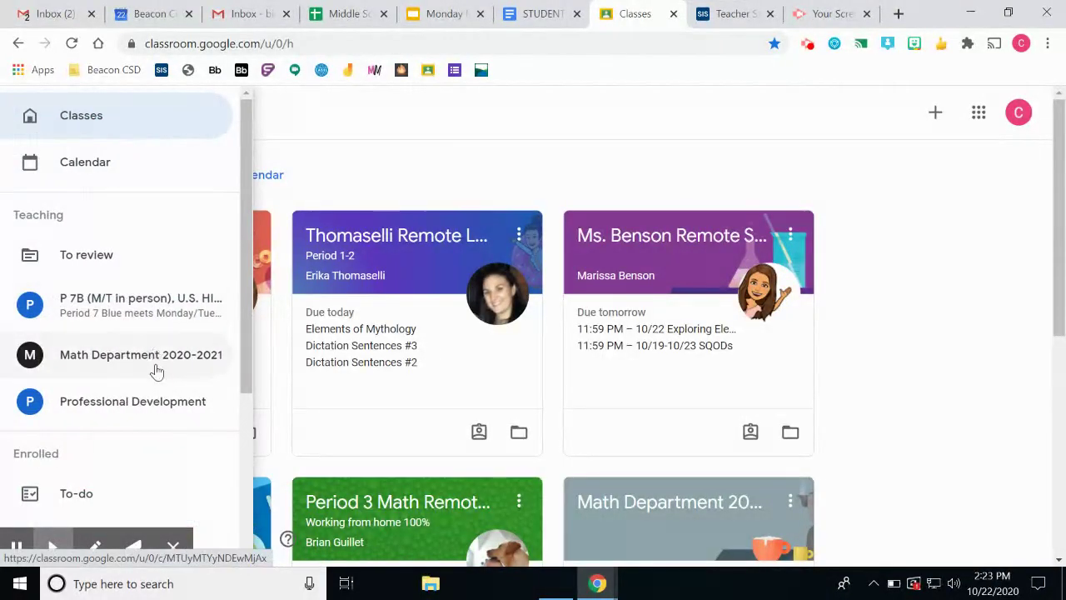
{"action": "scroll", "coordinate": [158, 374], "scroll_direction": "down", "scroll_amount": 3}
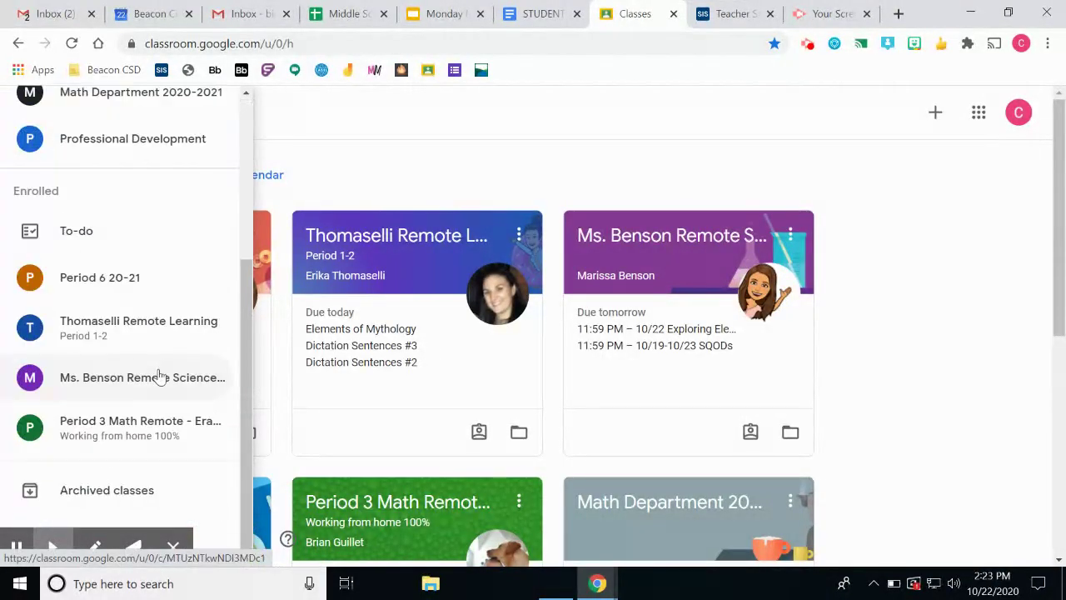
{"action": "left_click", "coordinate": [215, 551]}
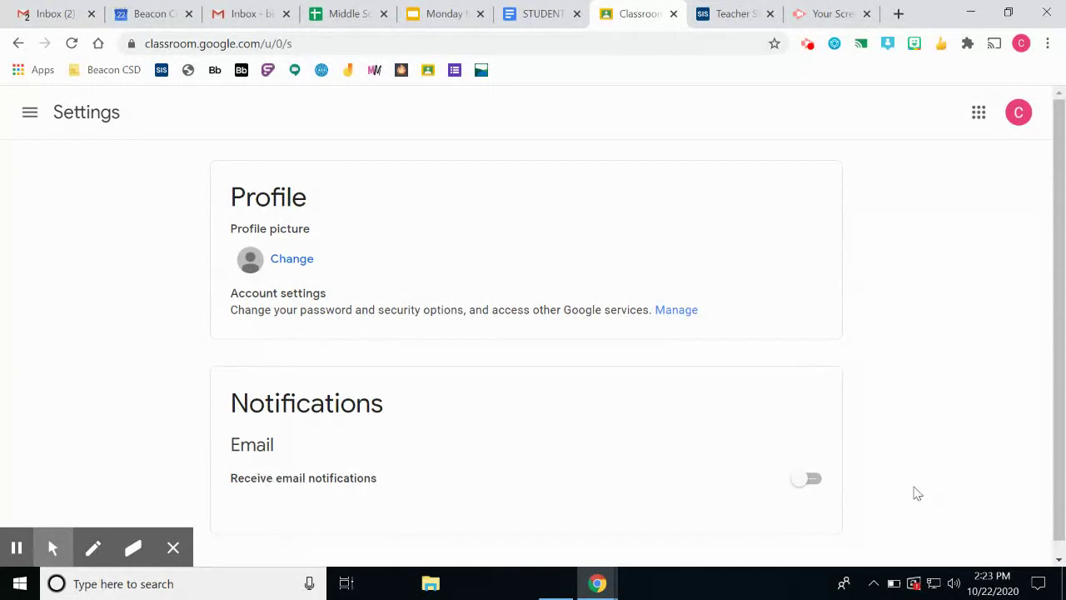
{"action": "left_click", "coordinate": [815, 489]}
Switch on Receive email notifications and review the Comments and enrolled-class notification options.
{"action": "left_click", "coordinate": [815, 489]}
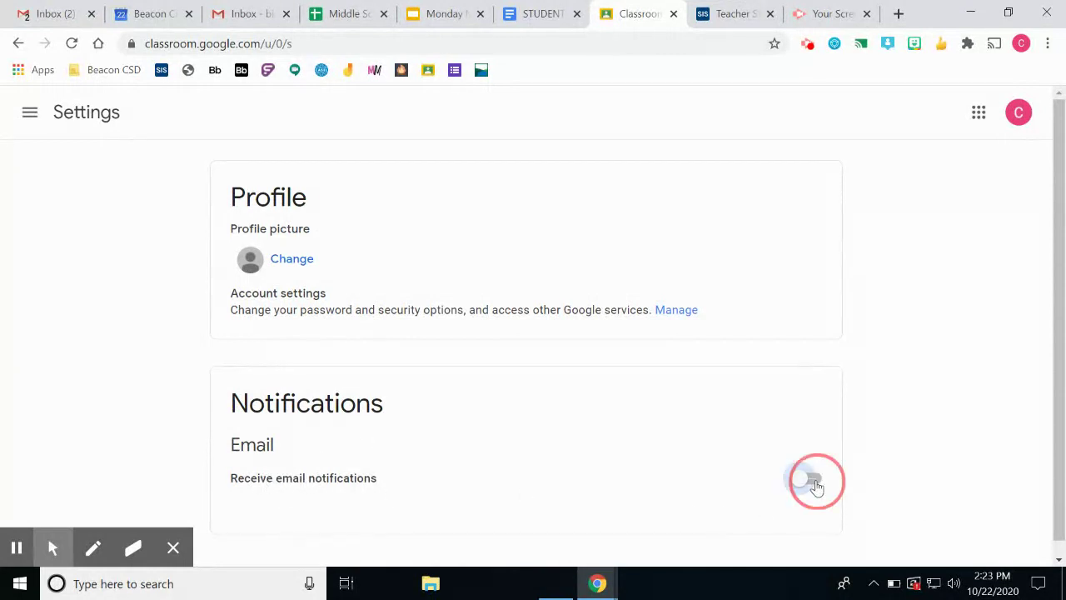
{"action": "scroll", "coordinate": [647, 505], "scroll_direction": "down", "scroll_amount": 3}
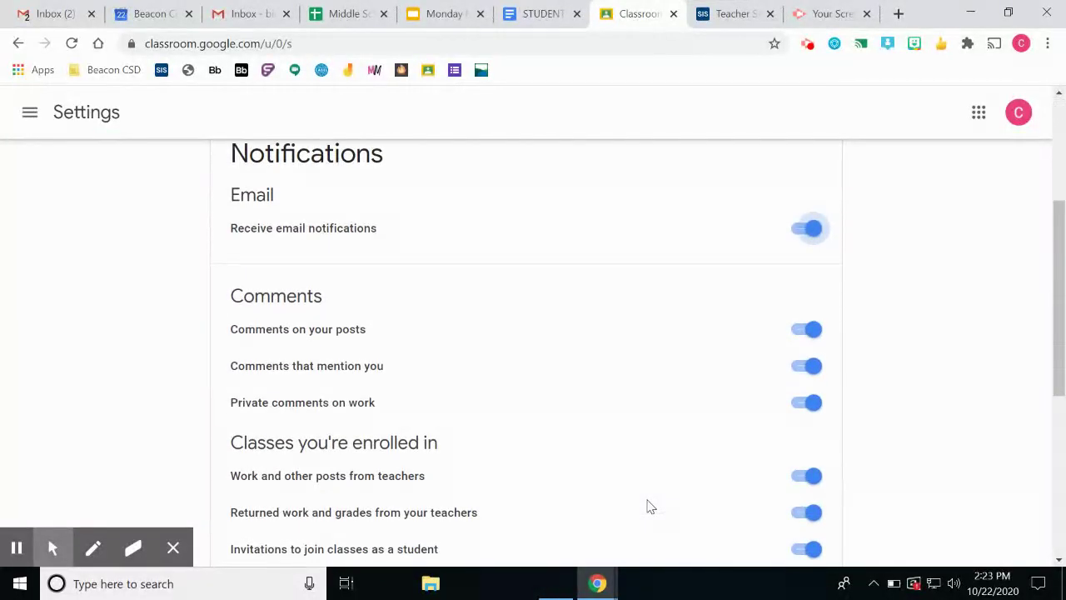
{"action": "scroll", "coordinate": [651, 507], "scroll_direction": "down", "scroll_amount": 3}
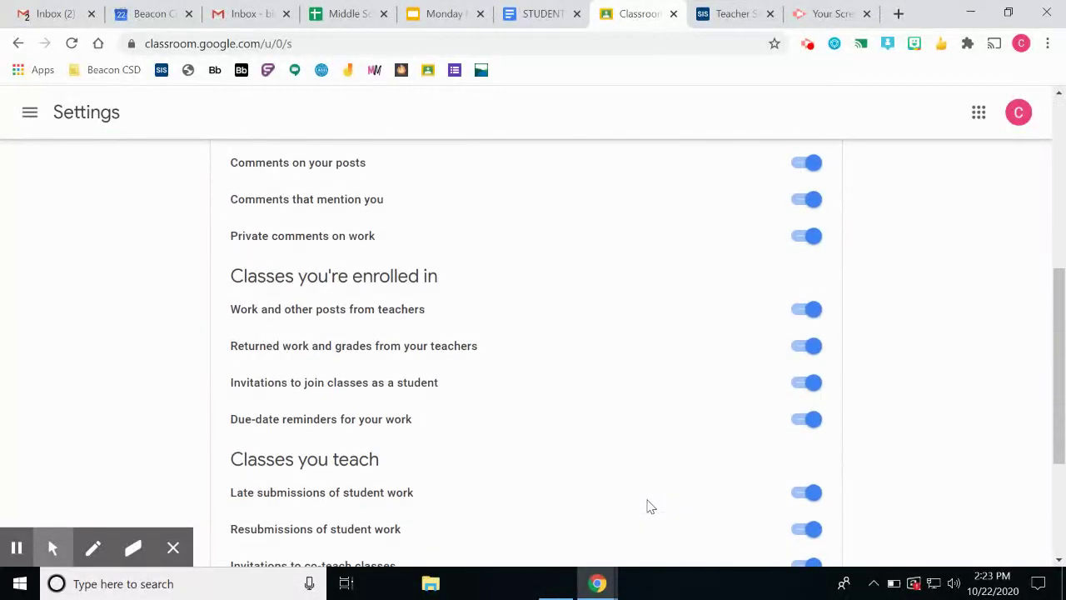
{"action": "scroll", "coordinate": [651, 506], "scroll_direction": "up", "scroll_amount": 2}
{"action": "scroll", "coordinate": [649, 506], "scroll_direction": "up", "scroll_amount": 1}
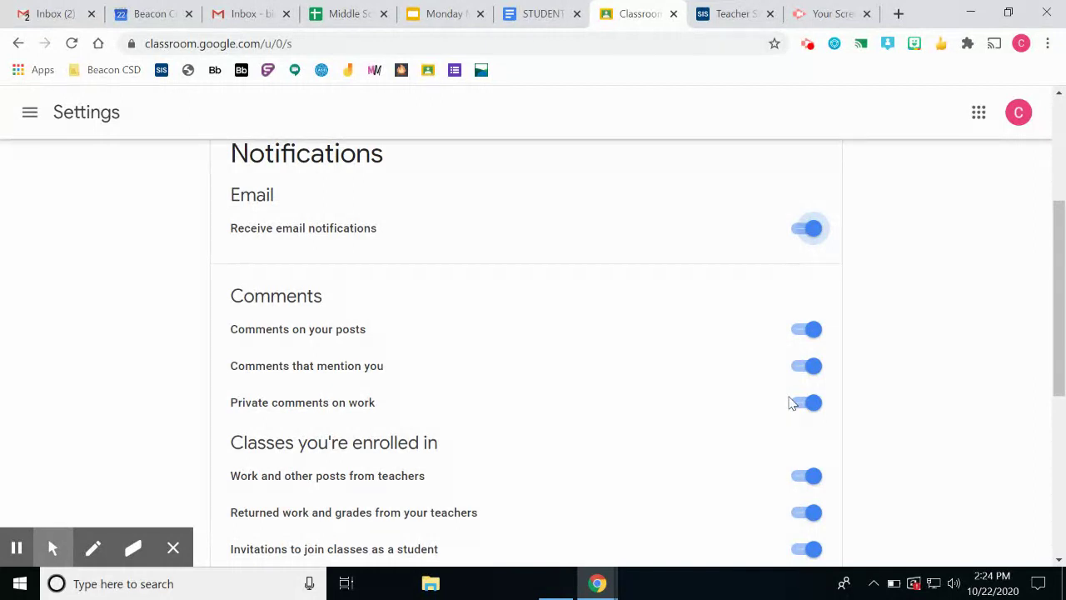
{"action": "scroll", "coordinate": [609, 436], "scroll_direction": "down", "scroll_amount": 1}
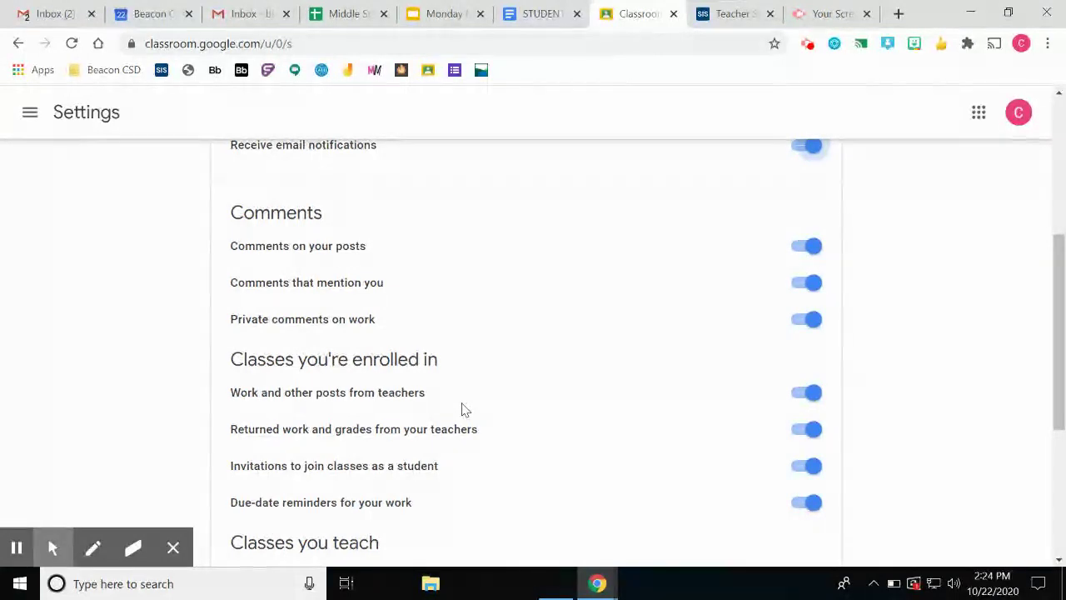
{"action": "scroll", "coordinate": [339, 531], "scroll_direction": "up", "scroll_amount": 1}
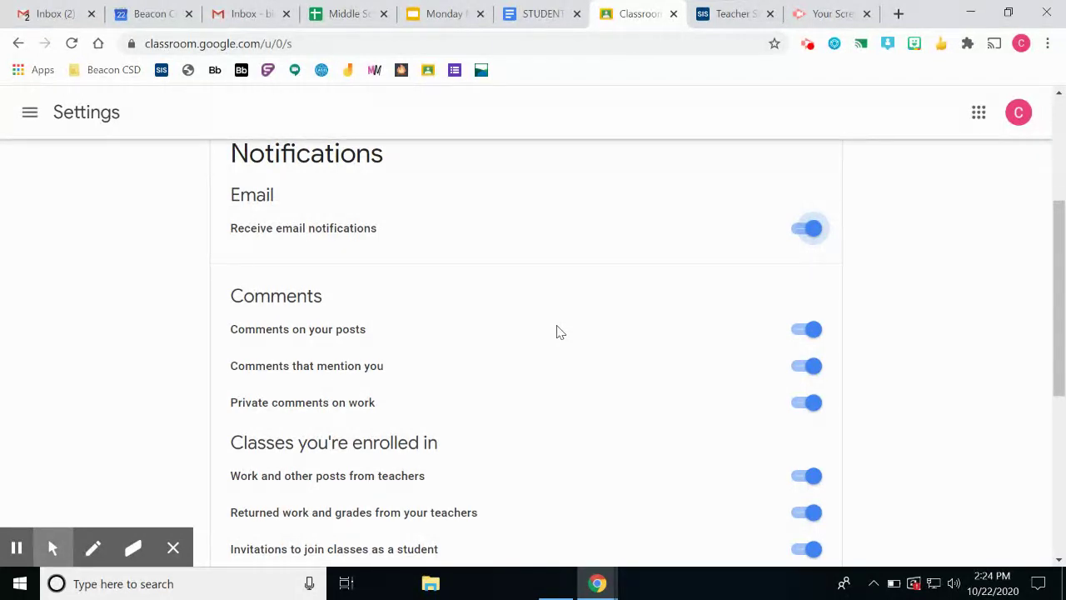
{"action": "scroll", "coordinate": [560, 331], "scroll_direction": "up", "scroll_amount": 3}
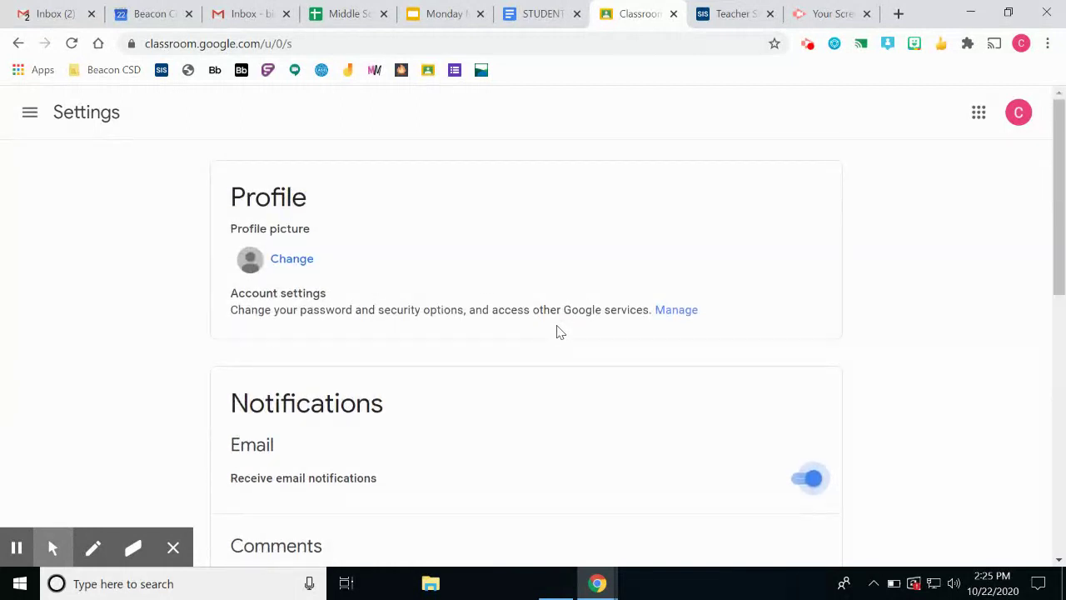
Return to the Classes home page via the main menu, then start a new browser tab.
{"action": "left_click", "coordinate": [38, 119]}
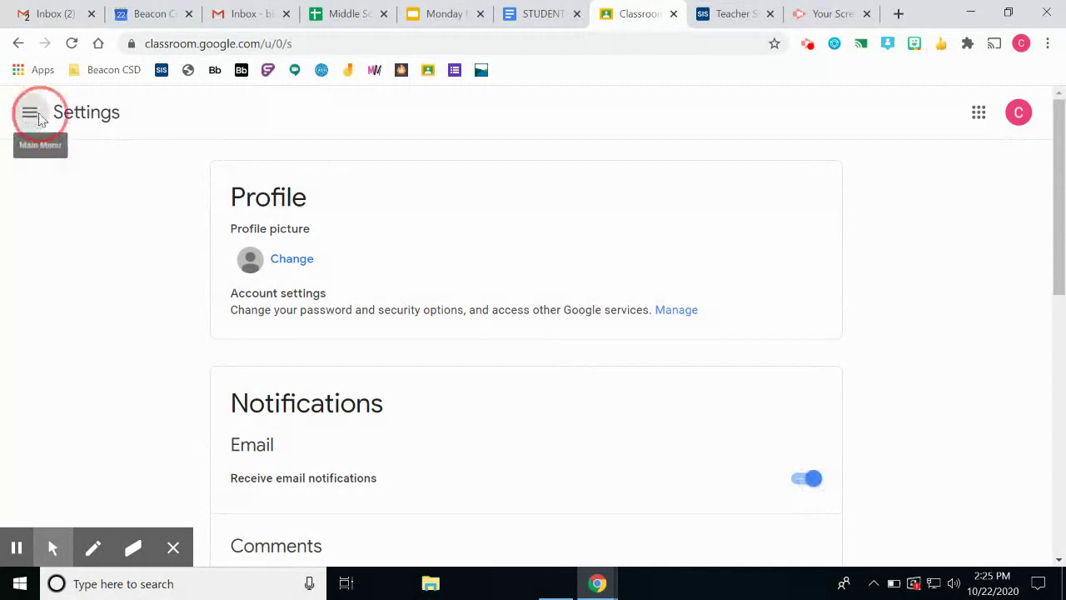
{"action": "left_click", "coordinate": [50, 117]}
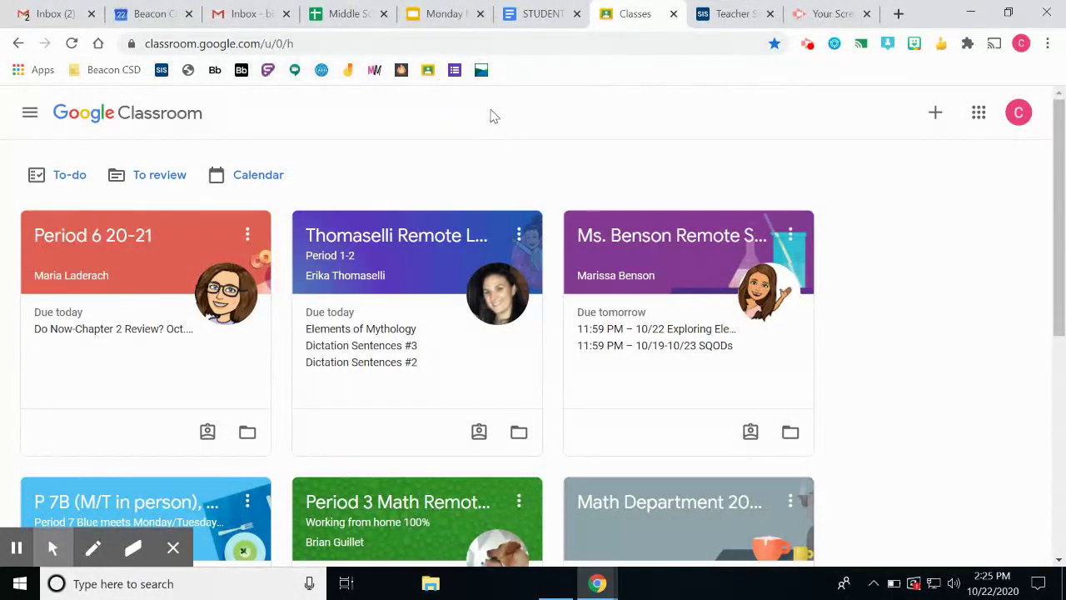
{"action": "left_click", "coordinate": [898, 14]}
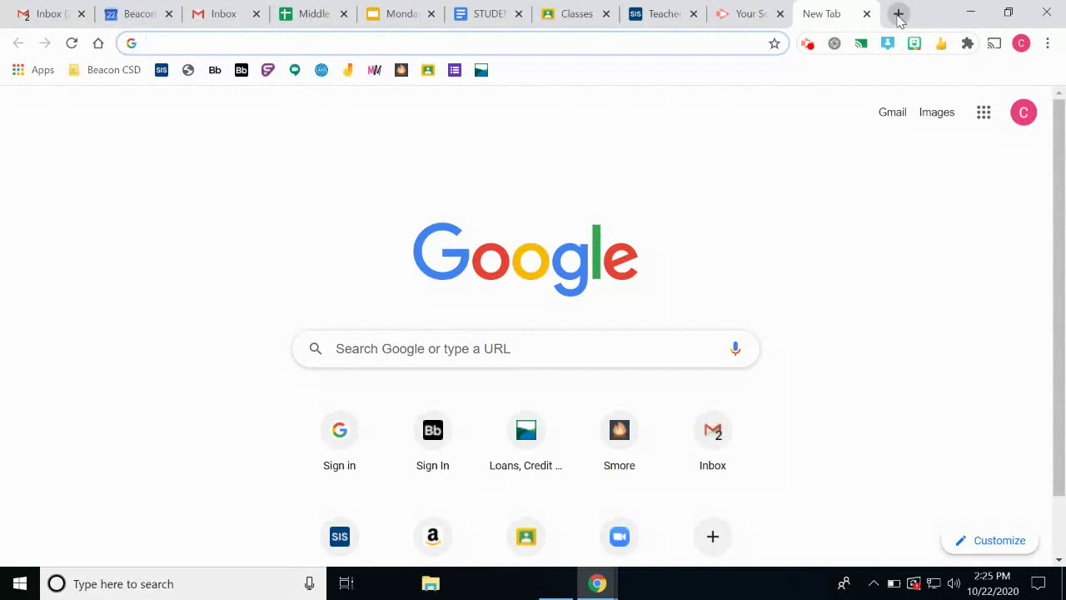
Search for EDPUZZLE and go to the Edpuzzle home page at edpuzzle.com.
{"action": "type", "text": "EDPU"}
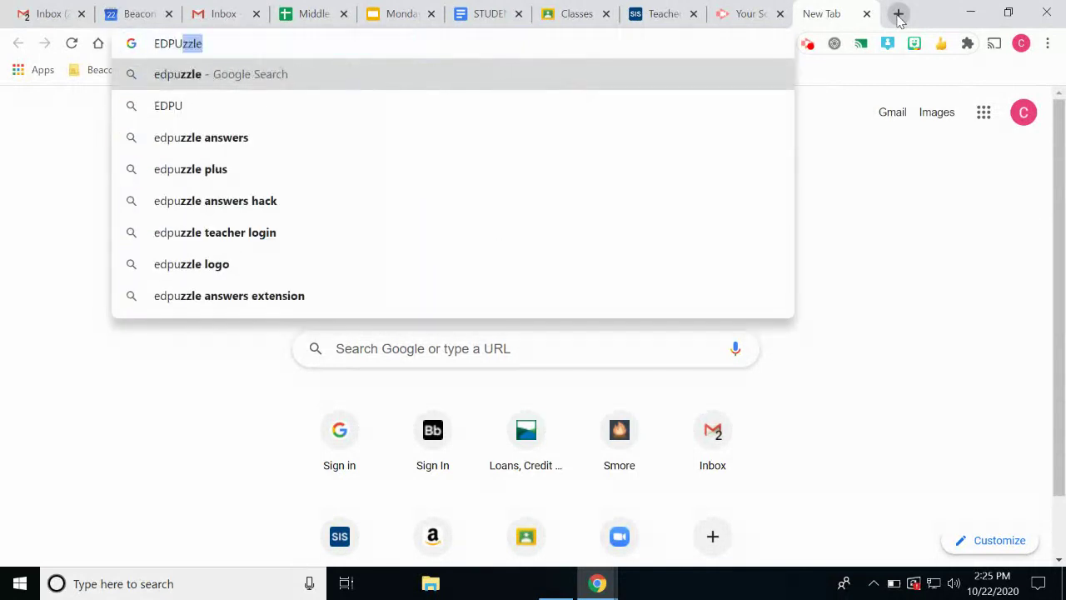
{"action": "type", "text": "ZZLE\\"}
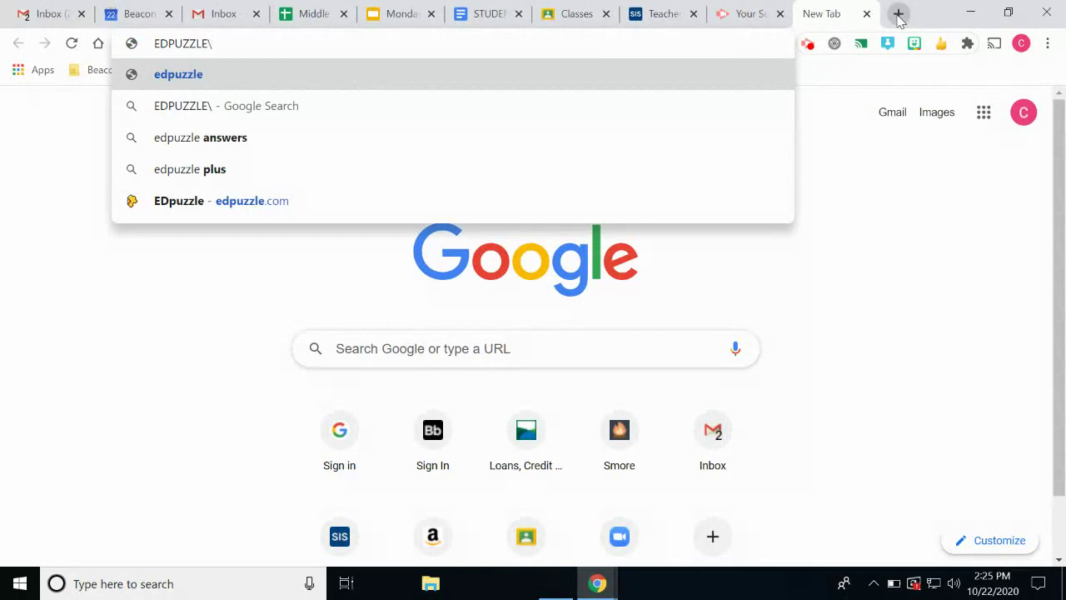
{"action": "key", "text": "Return"}
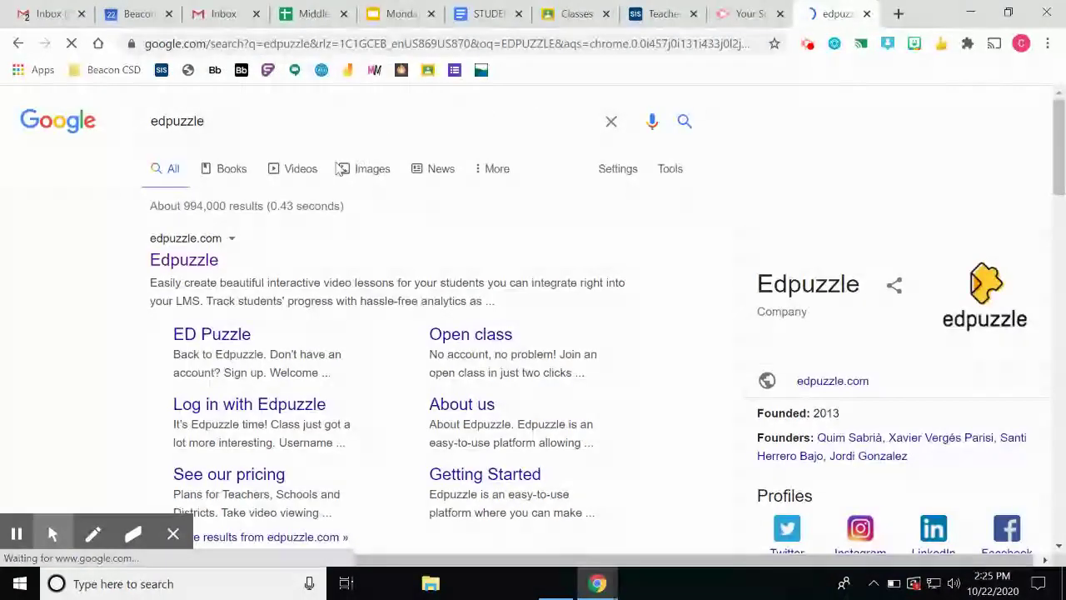
{"action": "left_click", "coordinate": [214, 262]}
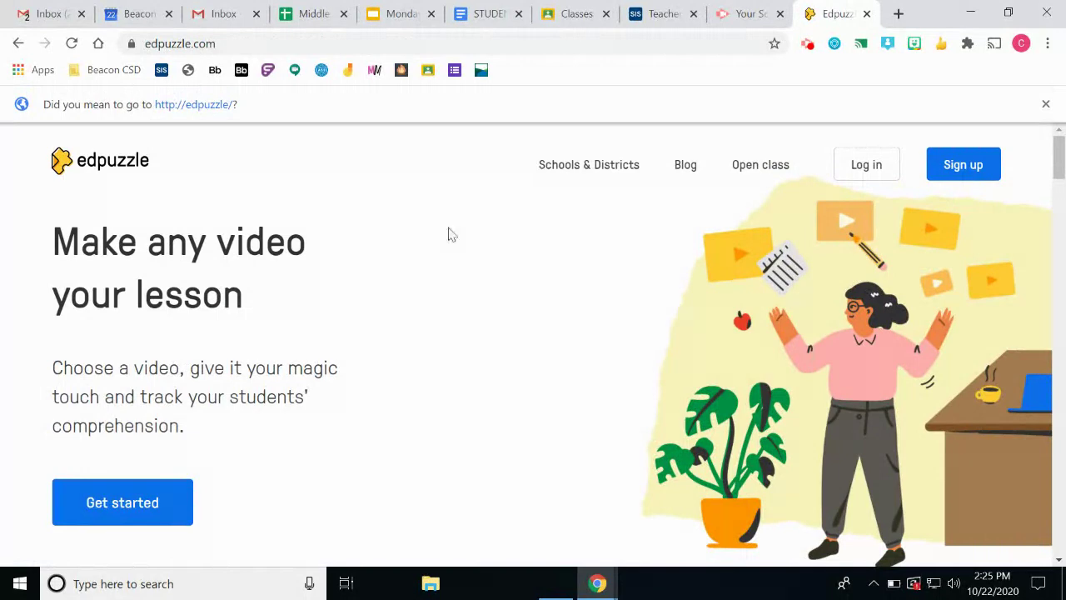
Bookmark Edpuzzle to the Bookmarks bar with an empty name so only its icon shows.
{"action": "left_click", "coordinate": [774, 44]}
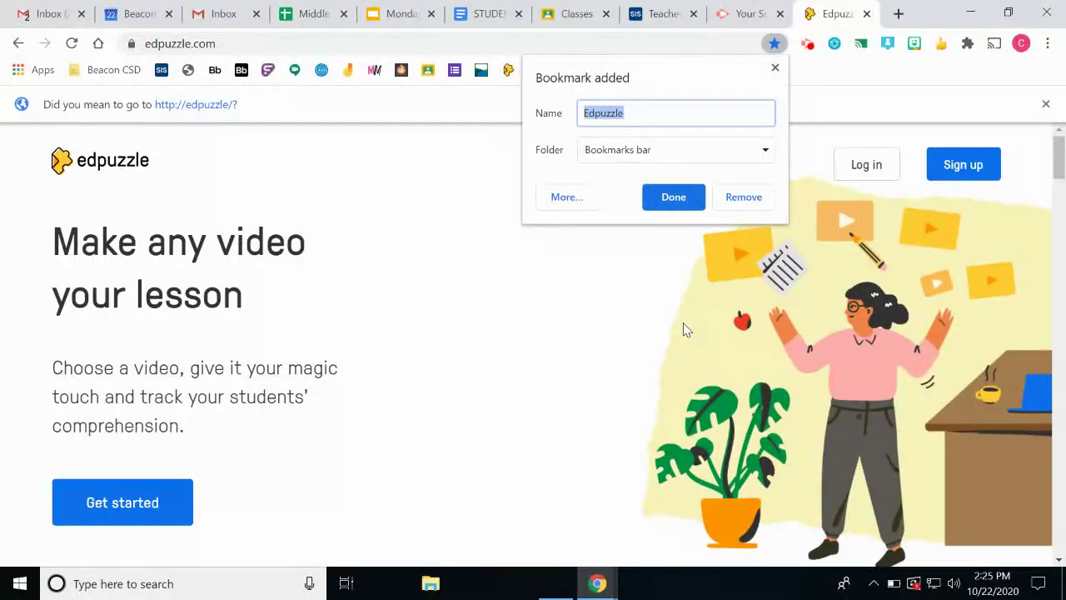
{"action": "key", "text": "BackSpace"}
{"action": "left_click", "coordinate": [664, 207]}
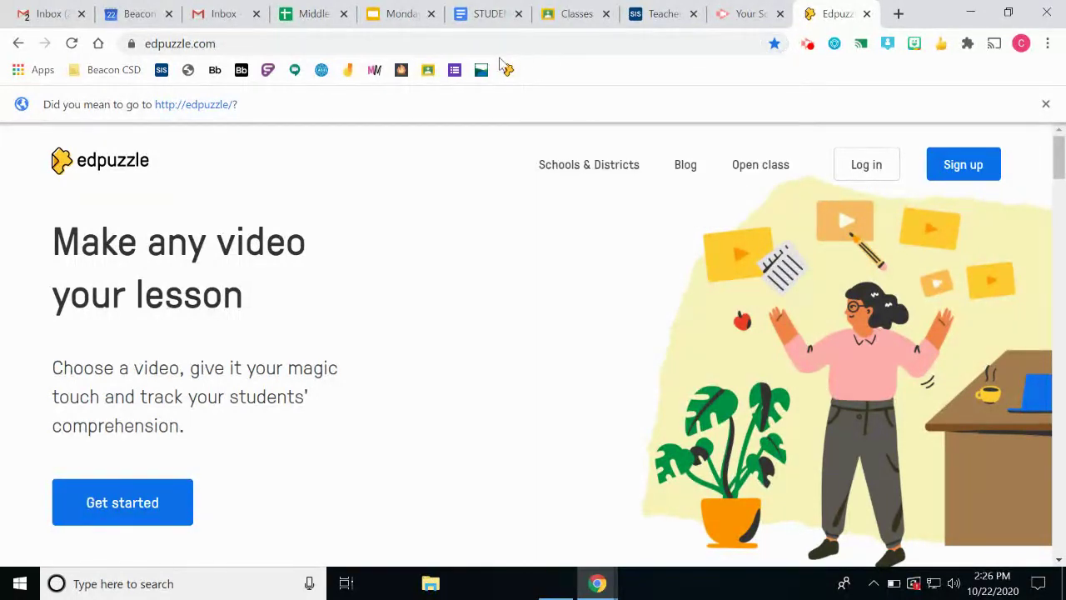